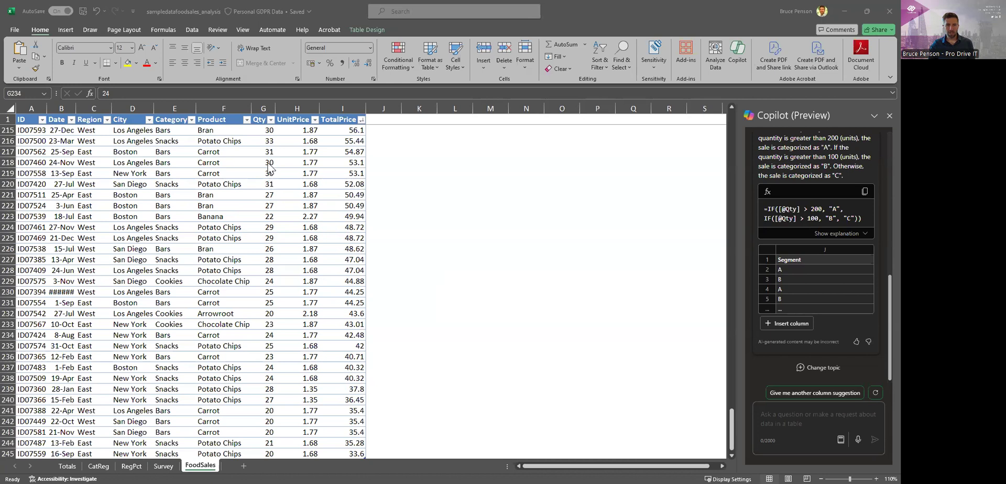
# Step: Insert Copilot's suggested Segment column, which grades Qty as A above 200, B above 100 and C otherwise, into the food sales table
pyautogui.scroll(9, 278, 251)
pyautogui.scroll(16, 278, 247)
pyautogui.scroll(20, 279, 248)
pyautogui.scroll(20, 279, 248)
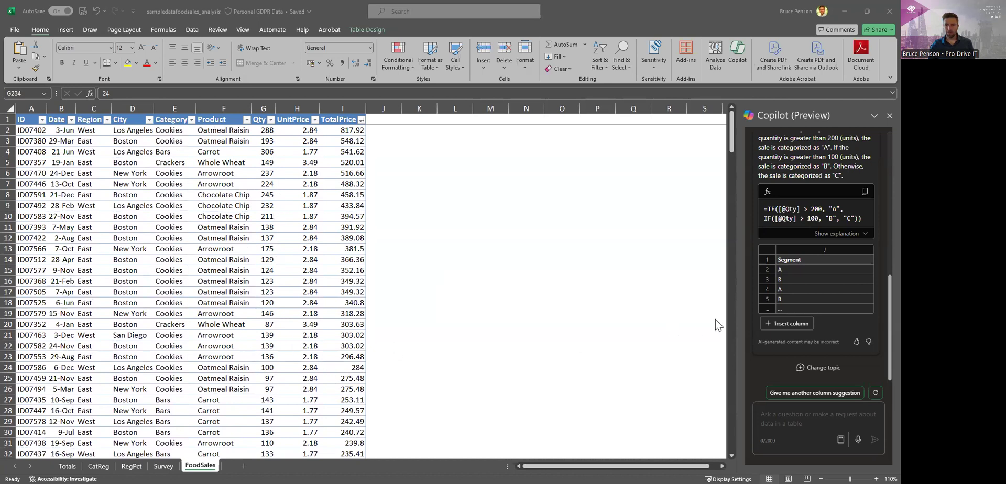
pyautogui.scroll(10, 803, 215)
pyautogui.scroll(1, 804, 217)
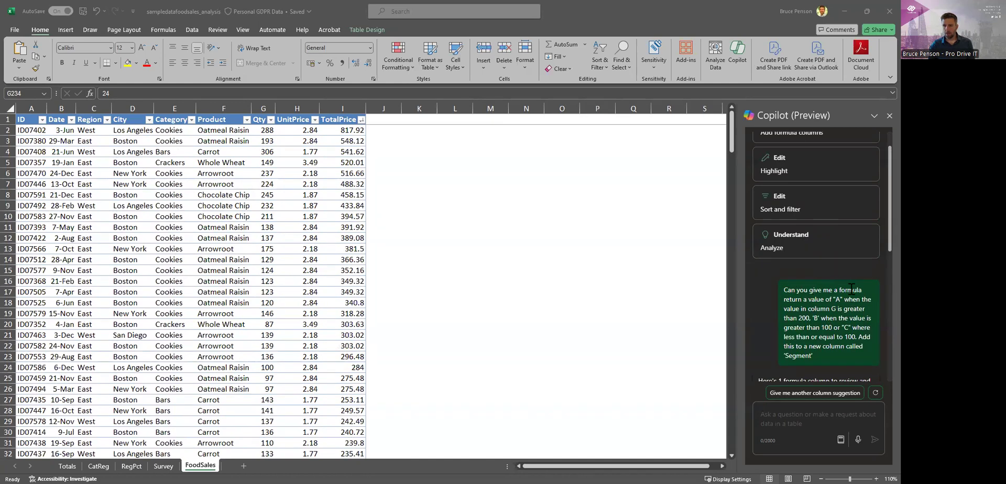
pyautogui.scroll(-6, 809, 299)
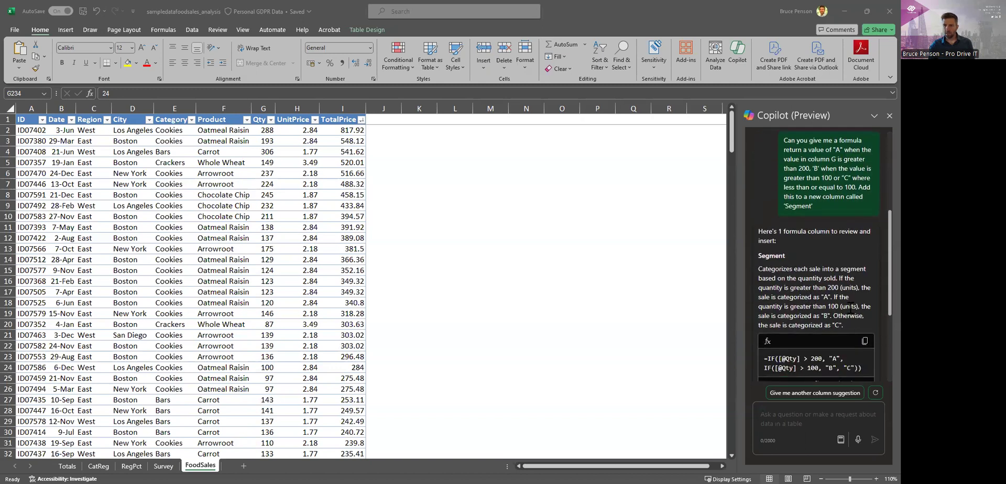
pyautogui.scroll(-5, 848, 313)
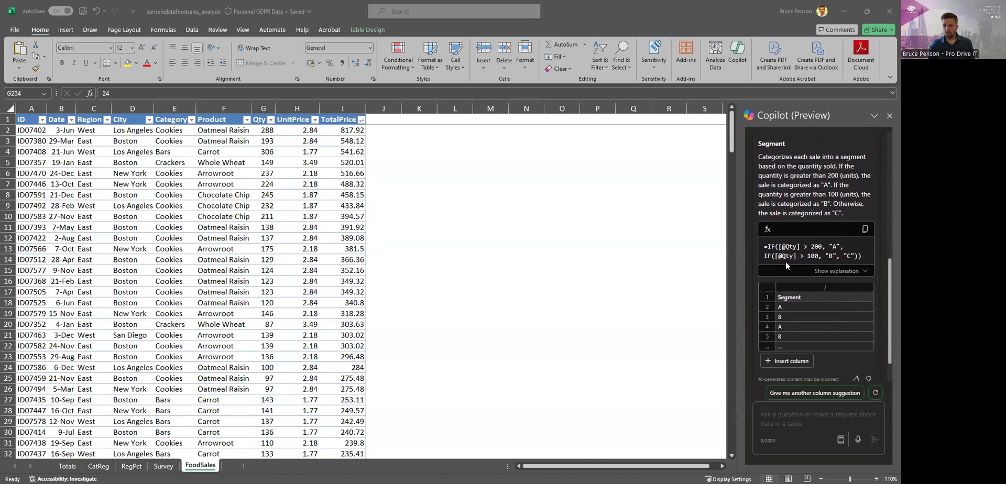
pyautogui.scroll(-2, 826, 292)
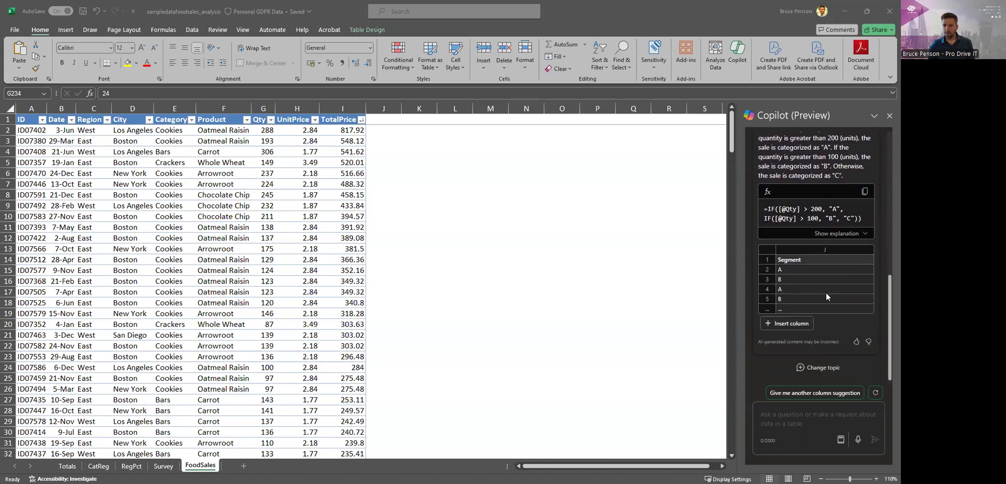
pyautogui.click(803, 325)
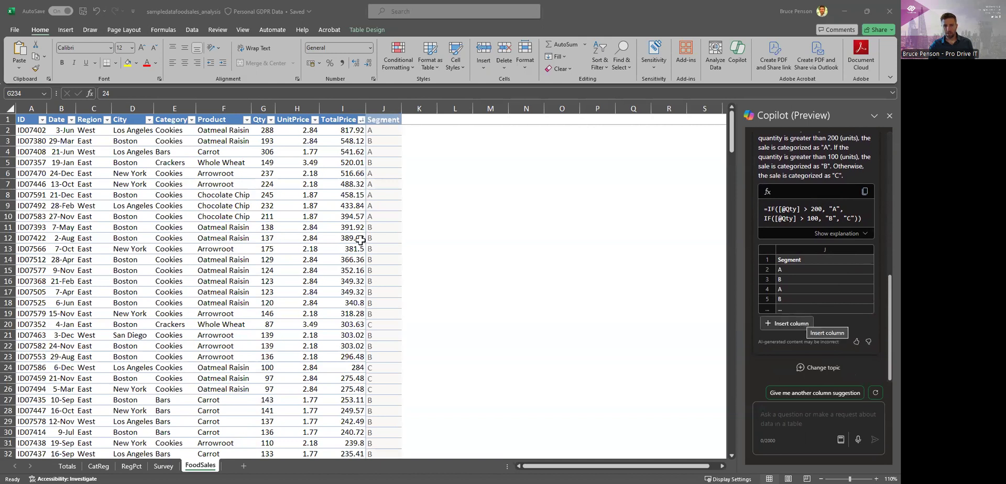
# Step: Ask Copilot to apply conditional formatting to the fill colour of column I, showing the increase in value in increments of 100
pyautogui.scroll(20, 390, 234)
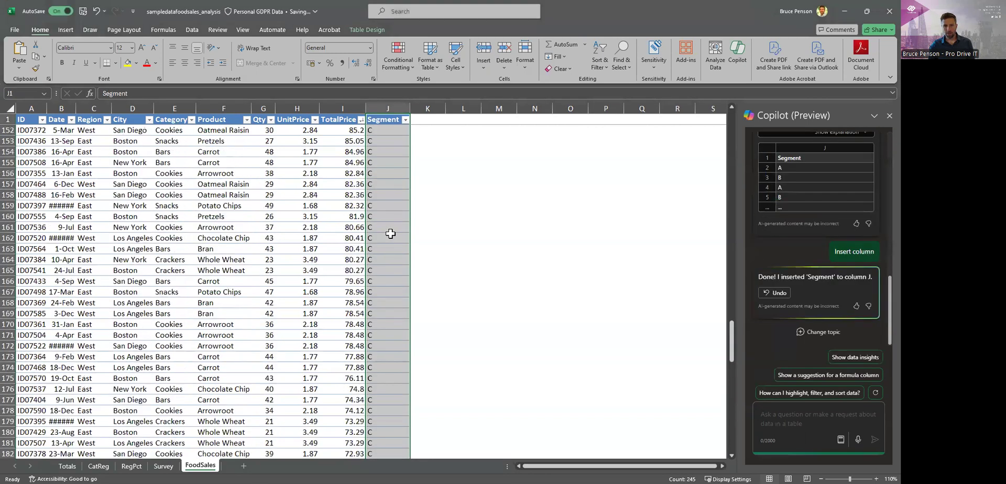
pyautogui.scroll(20, 391, 235)
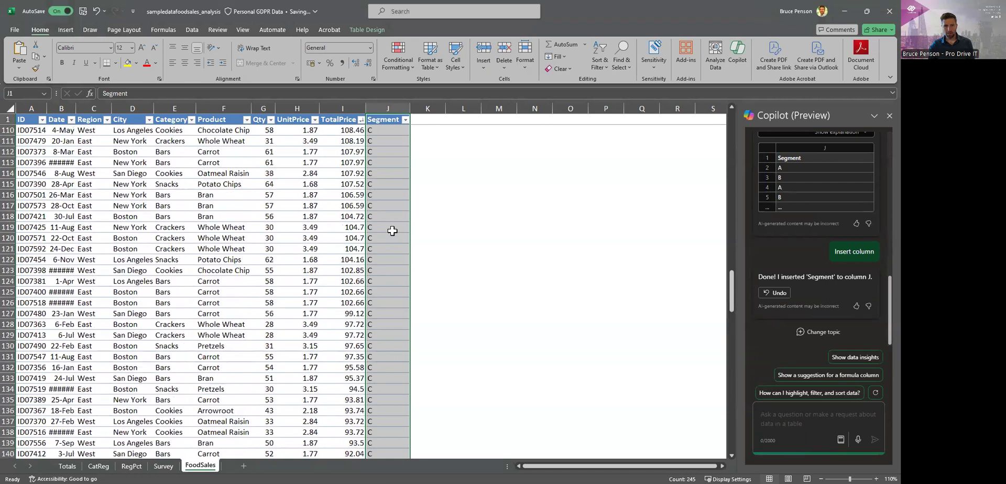
pyautogui.scroll(15, 380, 220)
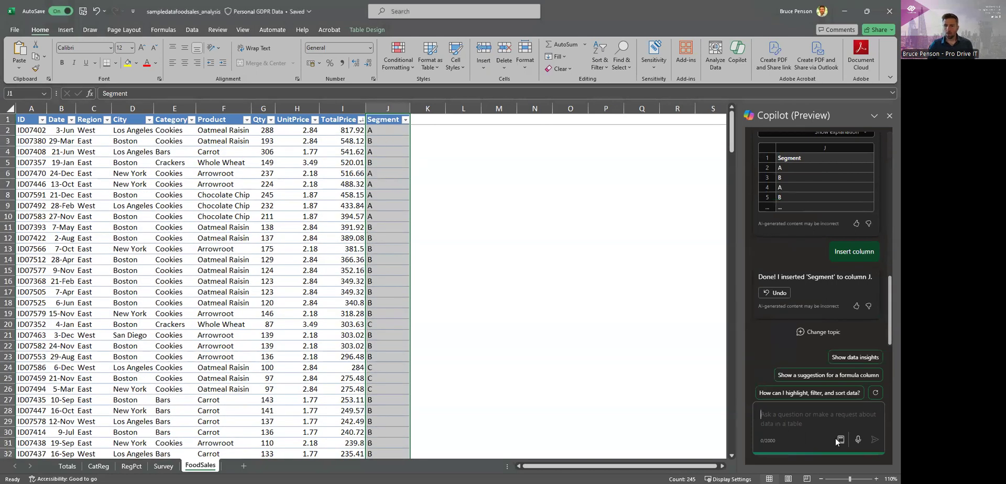
pyautogui.hotkey('alt', 'Tab')
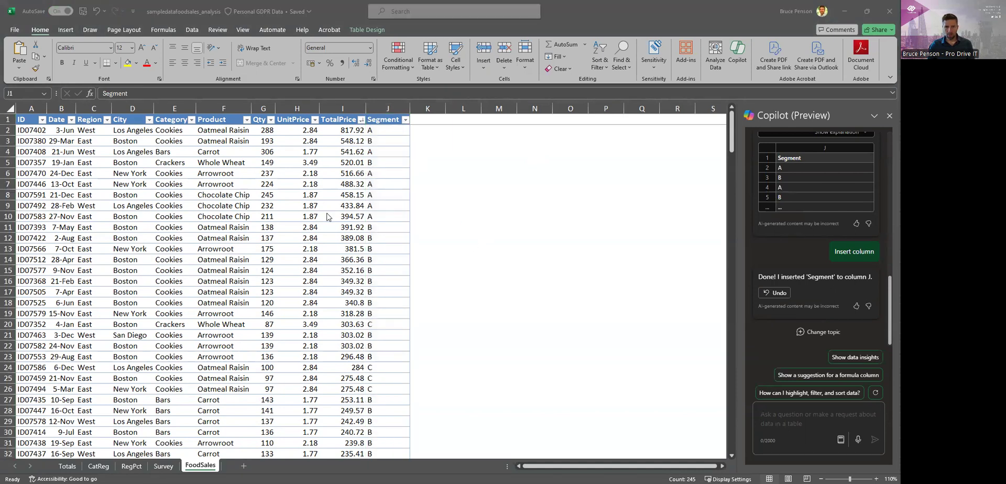
pyautogui.click(353, 207)
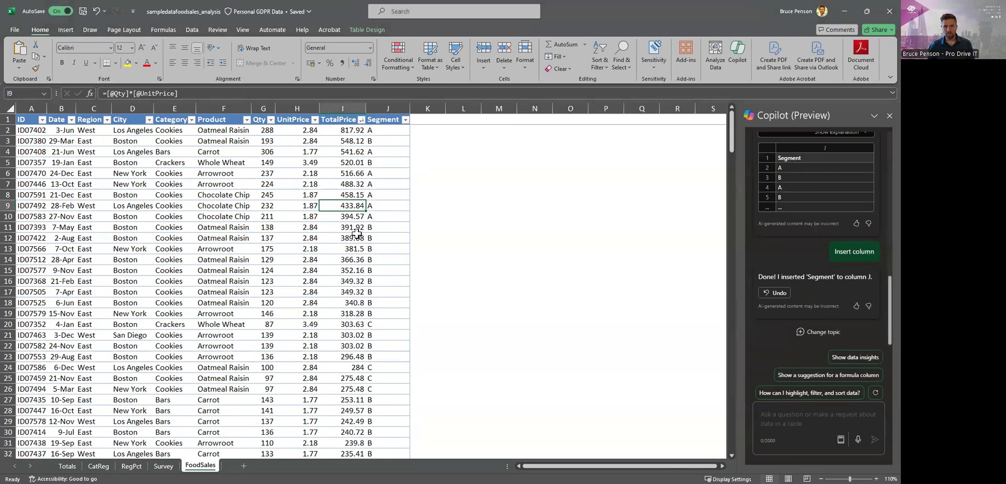
pyautogui.scroll(-2, 355, 401)
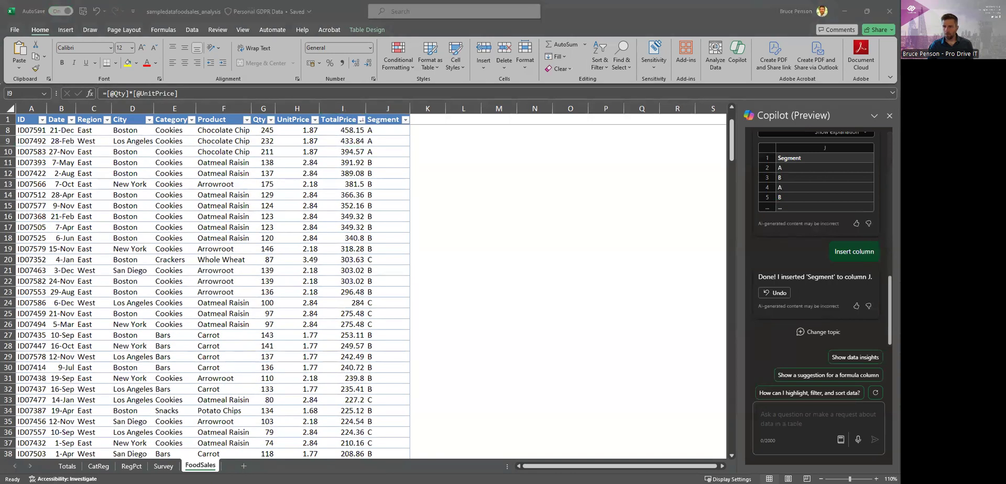
pyautogui.click(791, 420)
pyautogui.write('Please apply conditional formatting to the fill colour of the cells in column I to show the increase in value in increments of 100.')
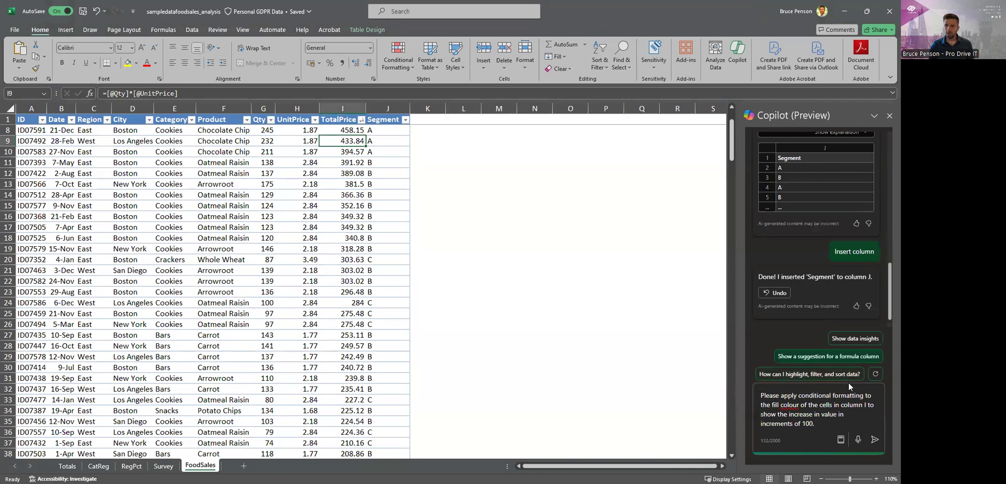
pyautogui.click(875, 441)
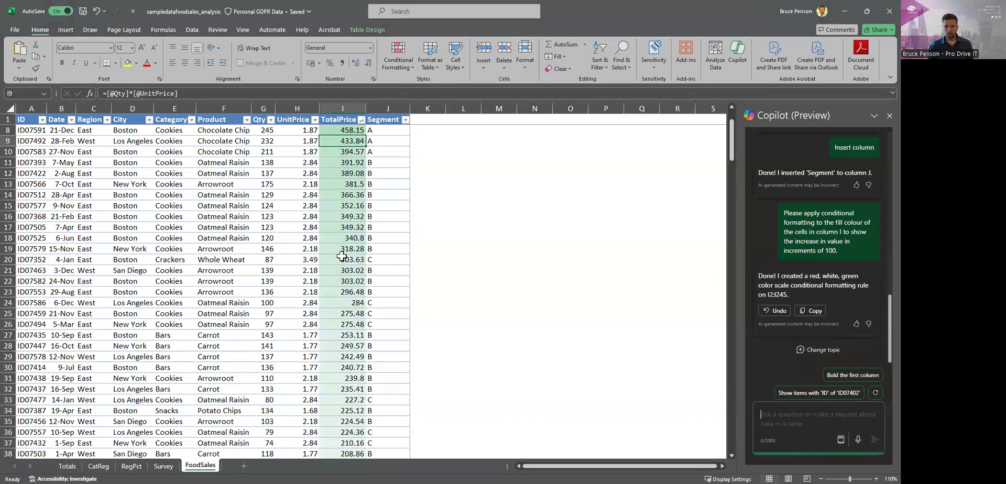
# Step: Ask Copilot to adjust the colour scale so it starts with light blue for the lowest number and dark blue for the highest
pyautogui.scroll(-20, 342, 256)
pyautogui.scroll(-20, 342, 272)
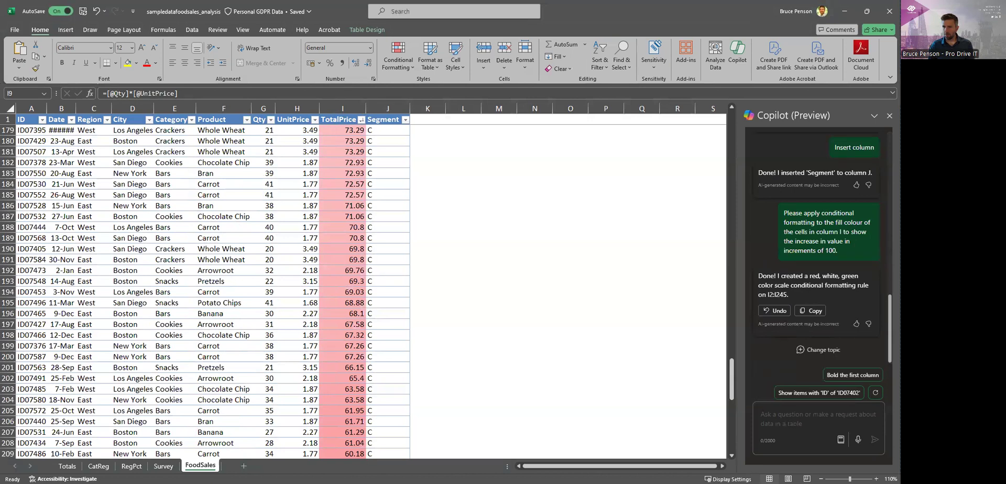
pyautogui.click(796, 407)
pyautogui.write('Can you adjust this so it starts with light blue for the lowest number and dark blue for the highest')
pyautogui.click(876, 440)
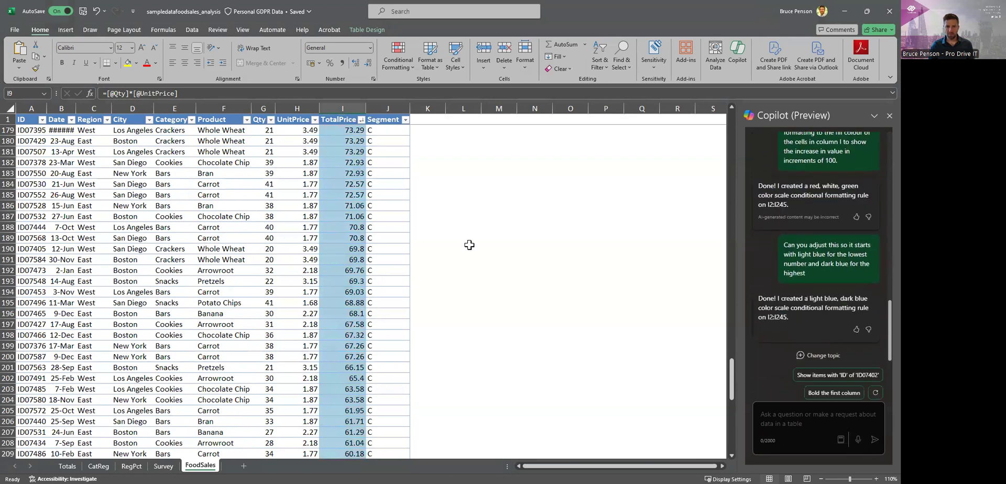
# Step: Examine the blue colour scale in the TotalPrice column from the highest to the lowest values
pyautogui.scroll(13, 378, 271)
pyautogui.scroll(20, 378, 272)
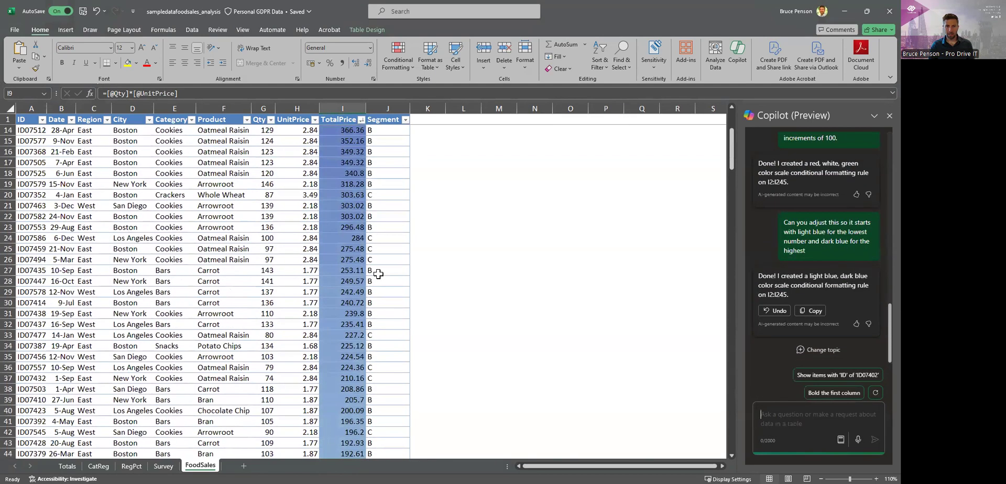
pyautogui.scroll(4, 378, 274)
pyautogui.scroll(-6, 379, 274)
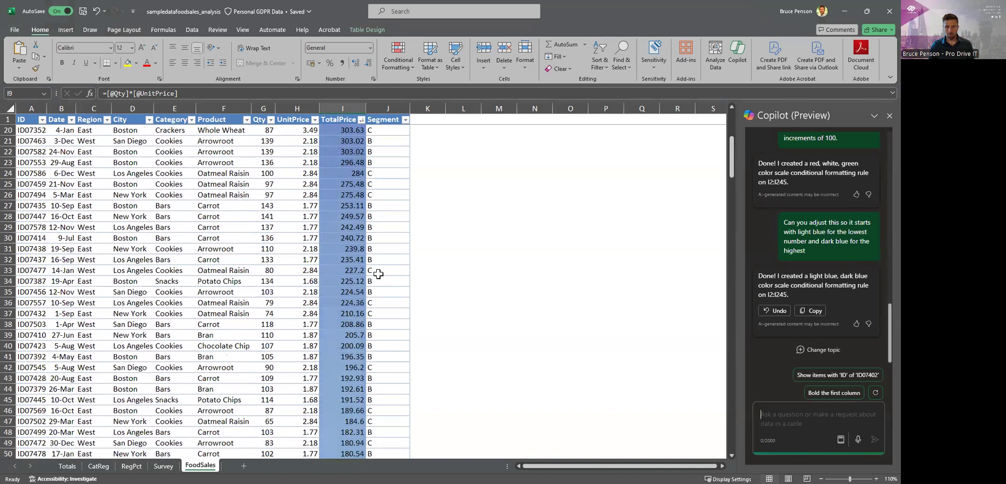
pyautogui.scroll(6, 378, 274)
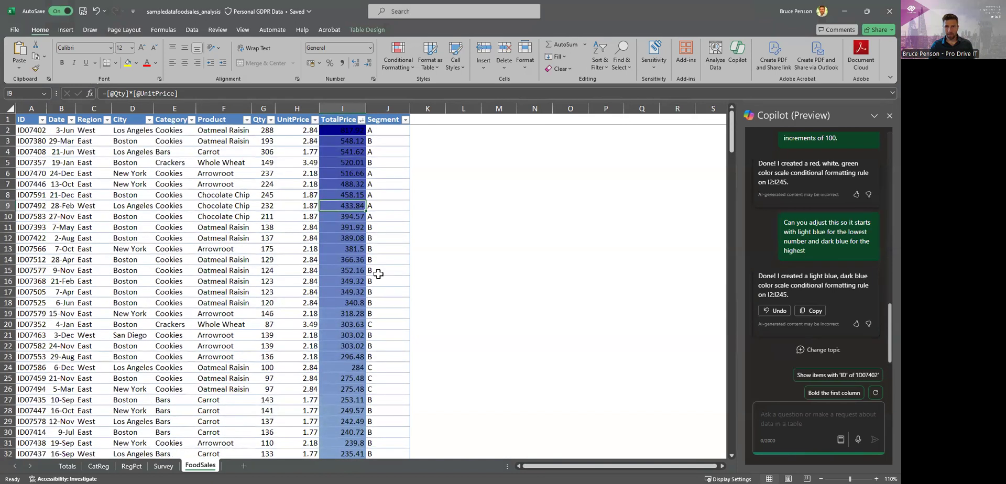
pyautogui.scroll(-20, 379, 274)
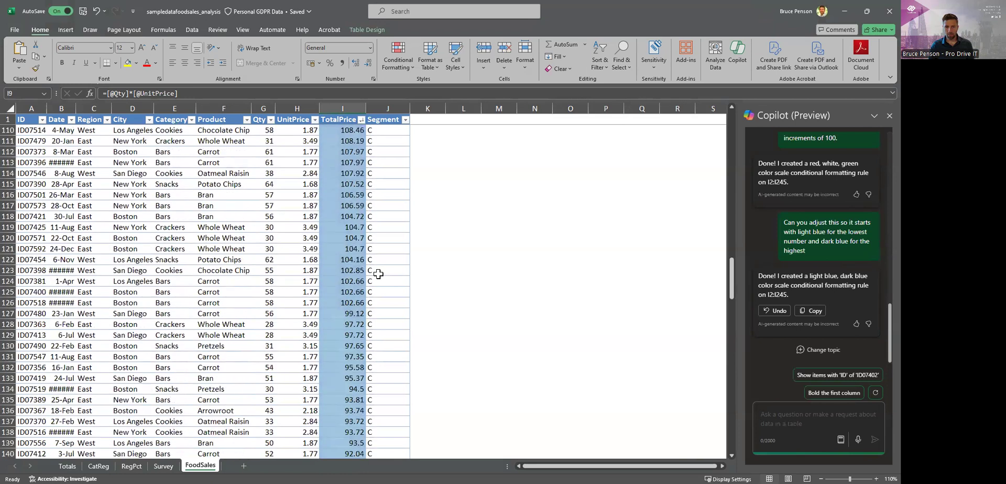
pyautogui.scroll(-12, 379, 274)
pyautogui.scroll(20, 380, 285)
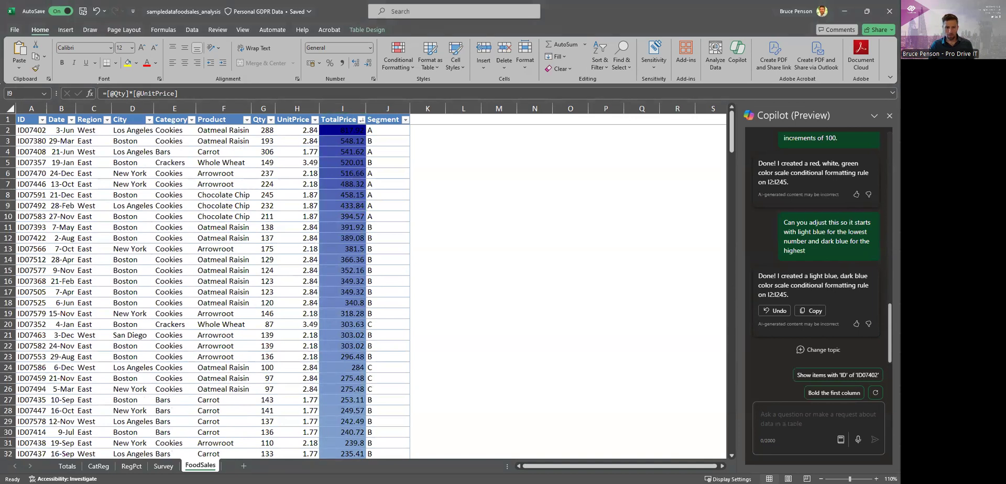
# Step: Check the table names and the category columns of the tables on the Survey and FoodSales sheets
pyautogui.click(163, 466)
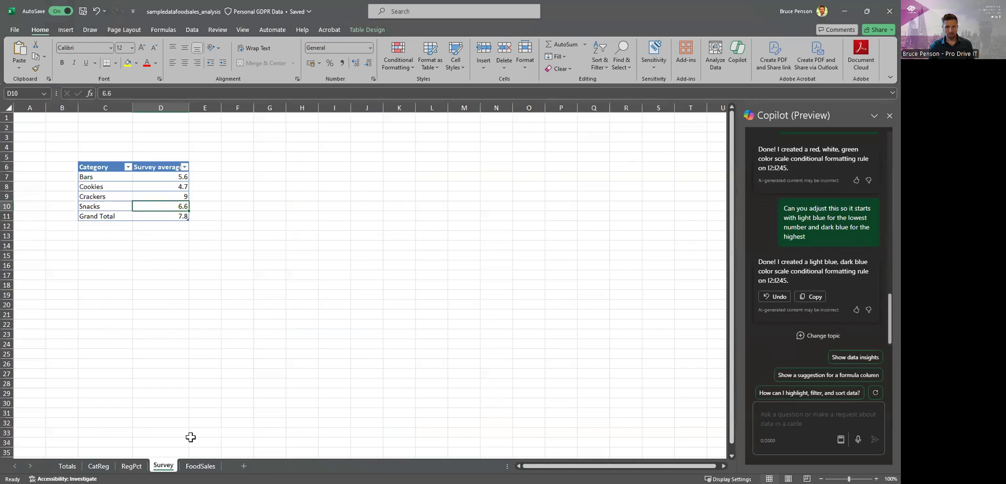
pyautogui.click(155, 186)
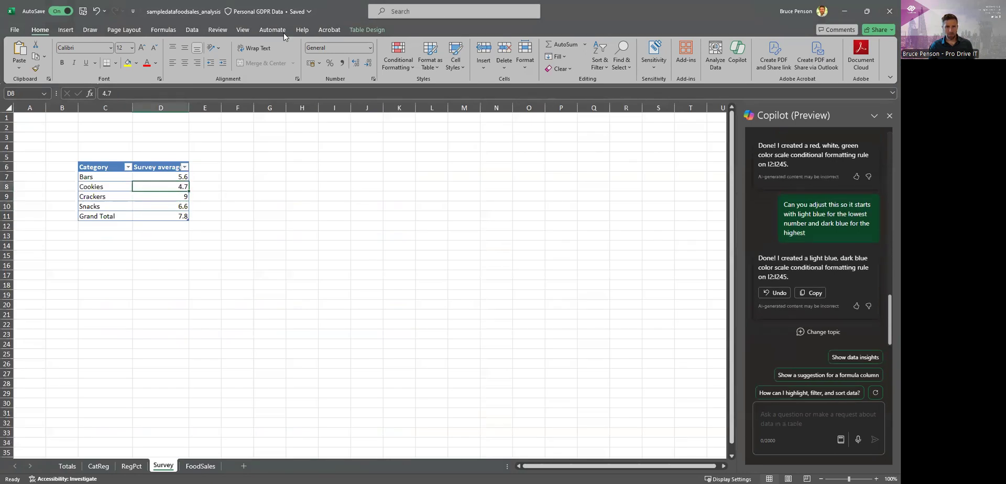
pyautogui.click(367, 30)
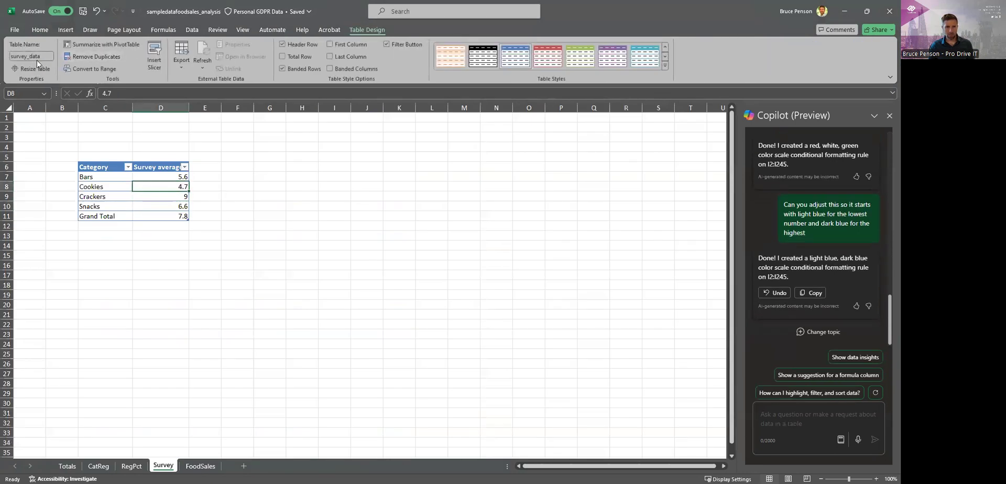
pyautogui.click(201, 466)
pyautogui.keyDown('ctrl'); pyautogui.scroll(1, 154, 254); pyautogui.keyUp('ctrl')
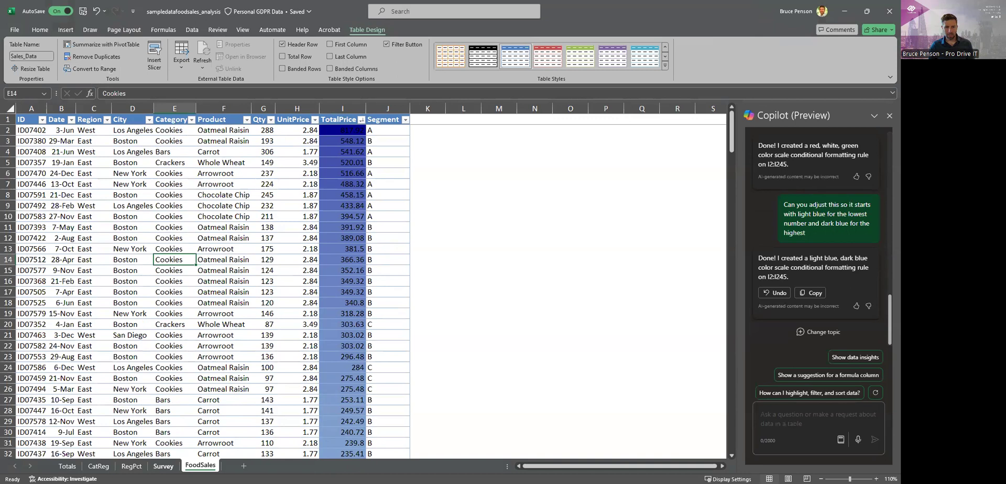
pyautogui.hotkey('ctrl', 'pageup')
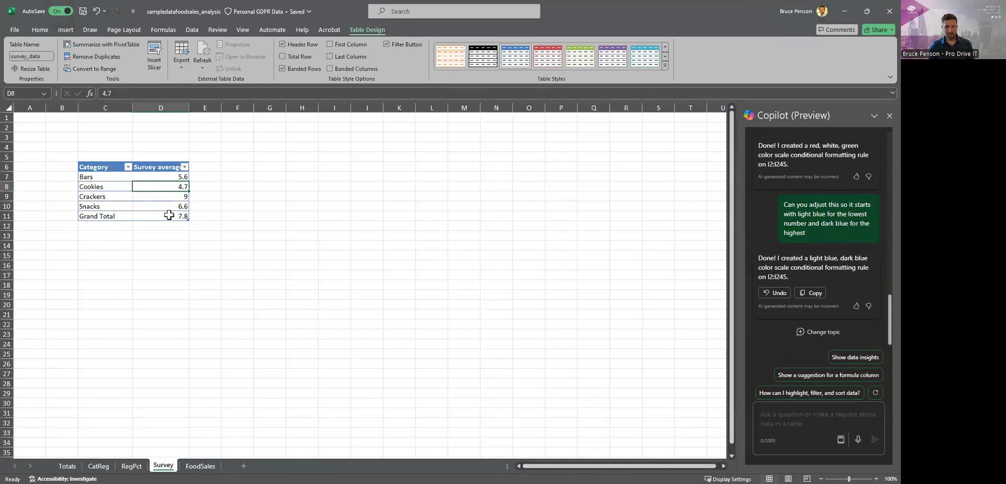
pyautogui.click(202, 468)
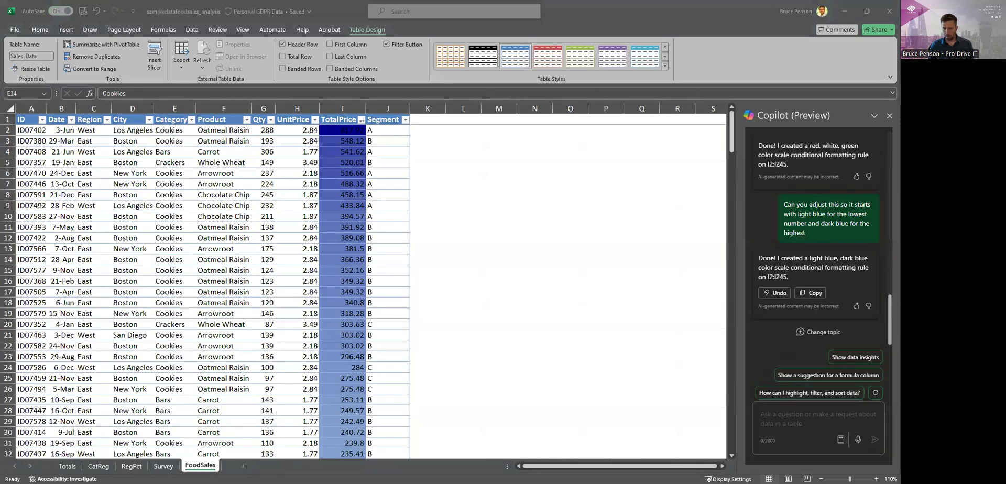
# Step: Ask Copilot for a lookup column returning survey_data column D where sales_data column E matches survey_data column D, and insert the suggested column
pyautogui.click(791, 414)
pyautogui.write('Create a new column and fill values by using a Lookup of the data in table "survey_data" column D where data in column E in table "sales_data" and table "survey_data" column D match')
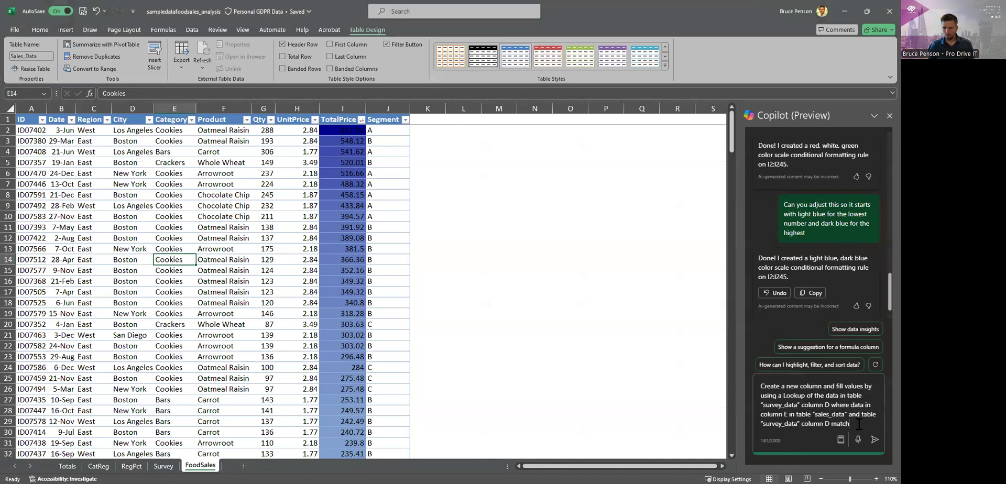
pyautogui.click(875, 439)
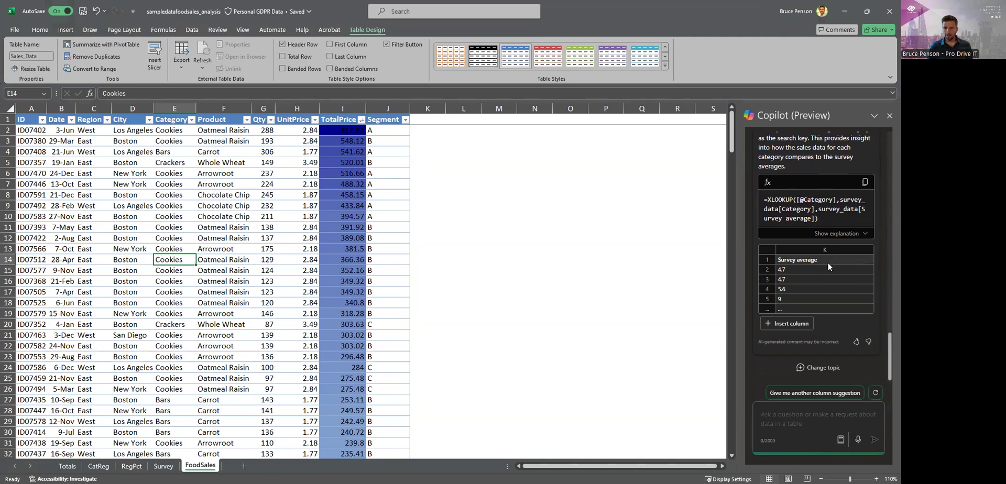
pyautogui.click(790, 325)
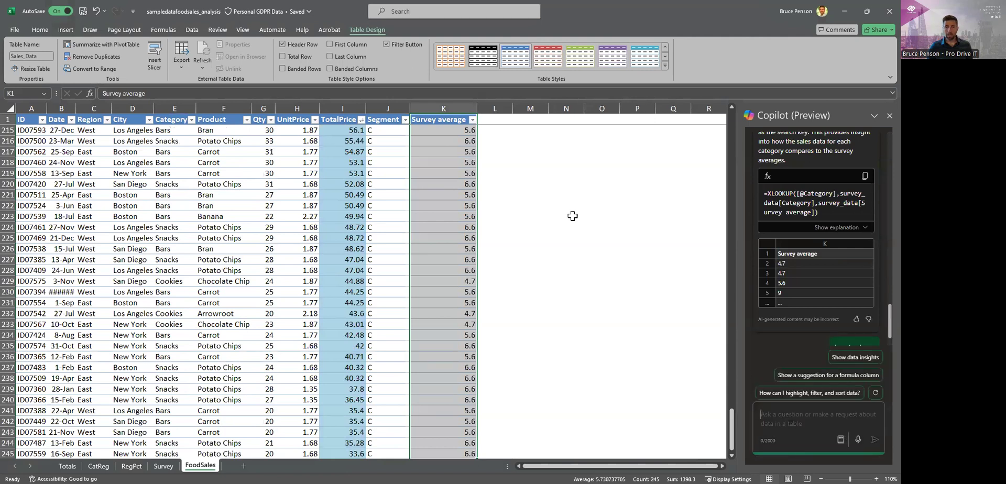
pyautogui.click(573, 216)
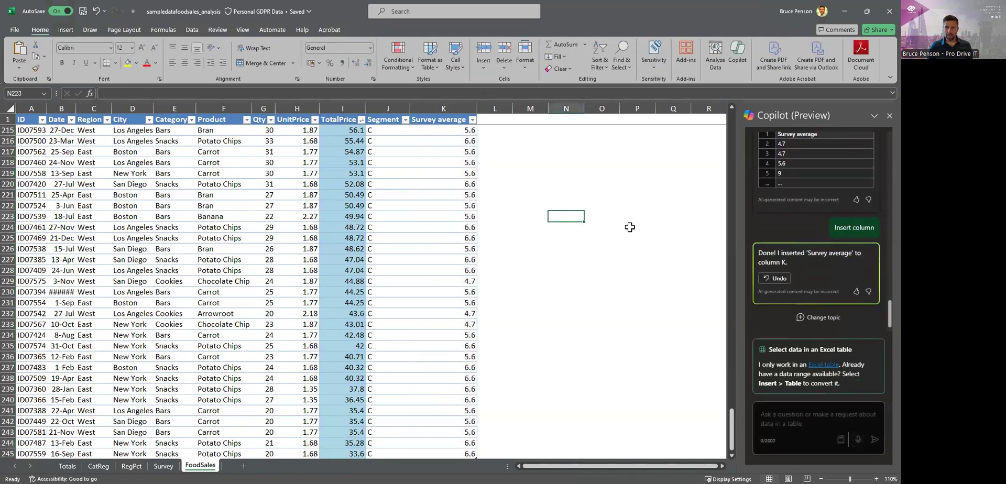